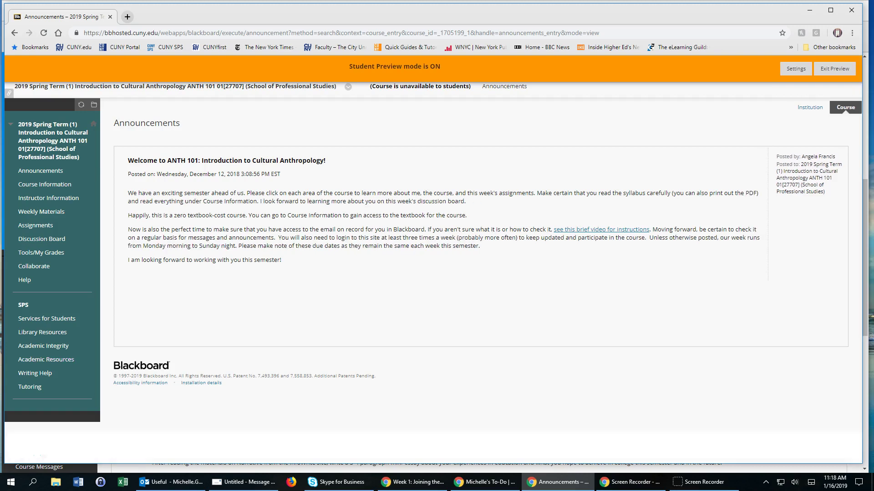
Review the instructor's contact details and office hours, then bring up the course Tools page
{"action": "left_click", "coordinate": [48, 198]}
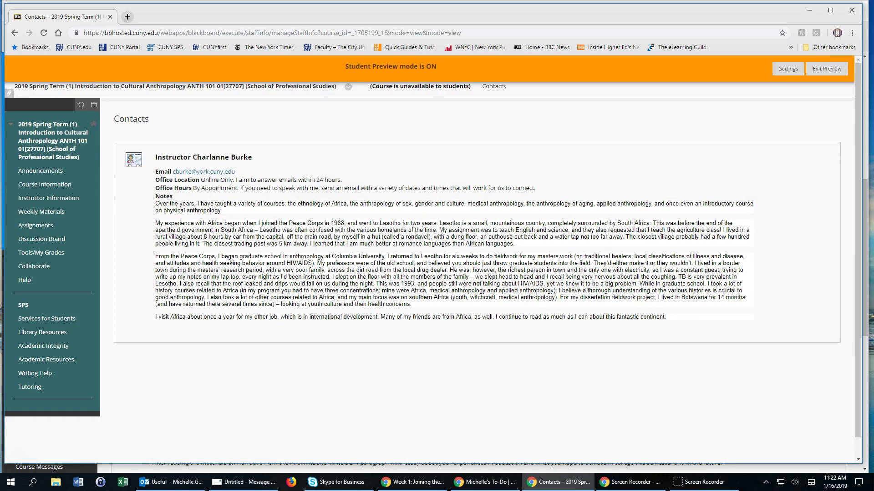
{"action": "left_click", "coordinate": [40, 253]}
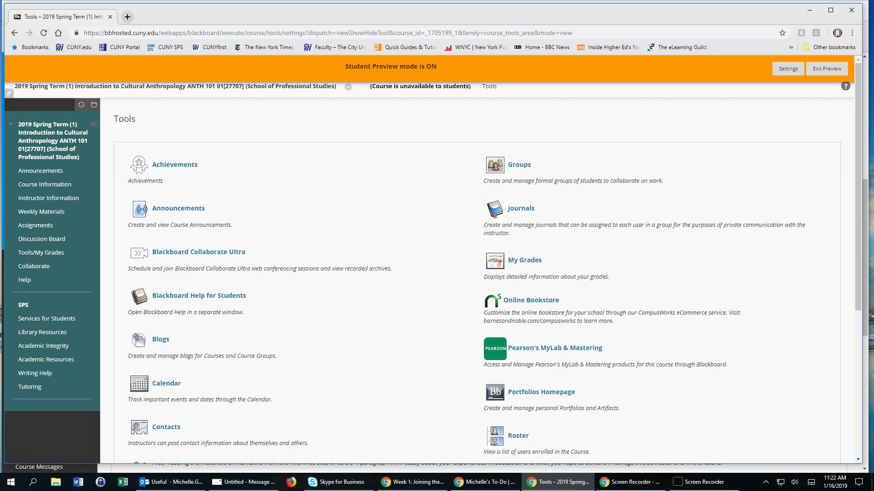
{"action": "scroll", "coordinate": [525, 344], "scroll_direction": "down", "scroll_amount": 3}
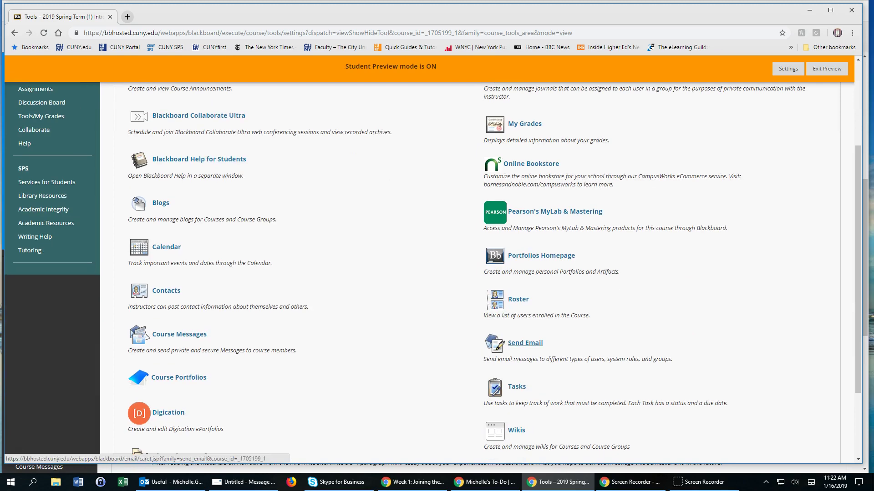
{"action": "scroll", "coordinate": [526, 345], "scroll_direction": "up", "scroll_amount": 2}
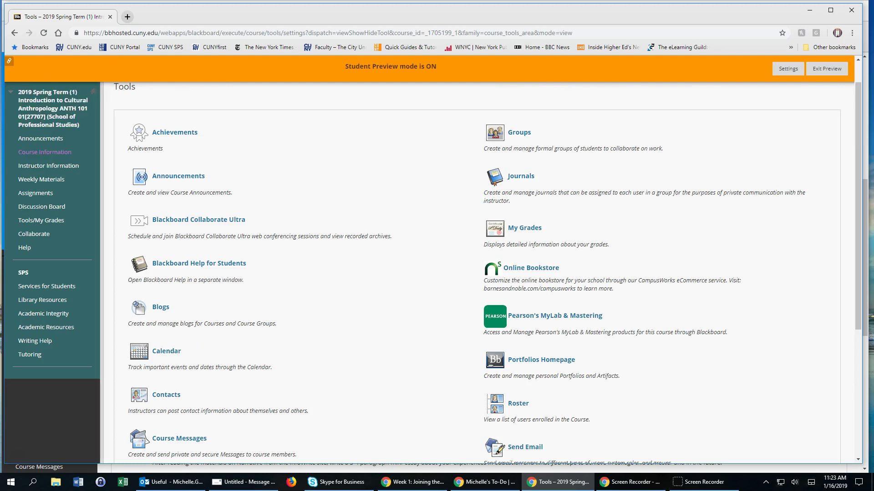
Show Course Information with the syllabus file and the zero-cost Perspectives textbook
{"action": "left_click", "coordinate": [44, 151]}
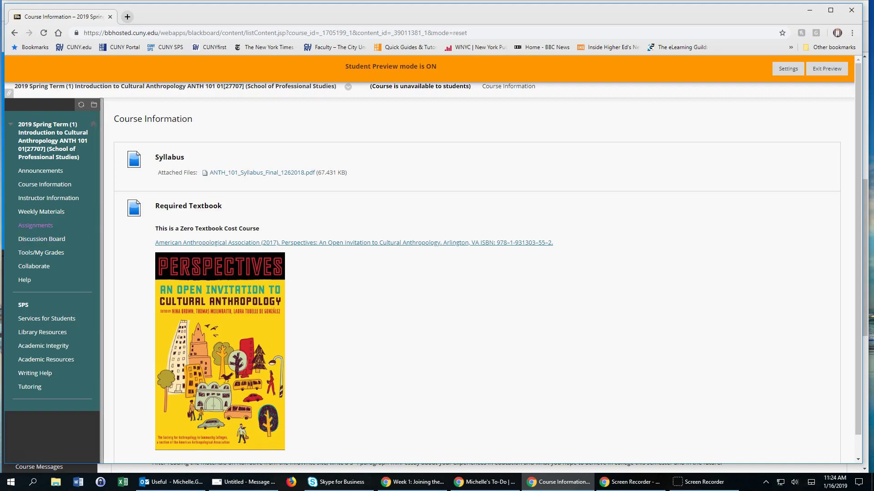
Browse the Week 3 folder in Weekly Materials, then show the Kinship Chart and Fieldwork assignments
{"action": "left_click", "coordinate": [42, 212]}
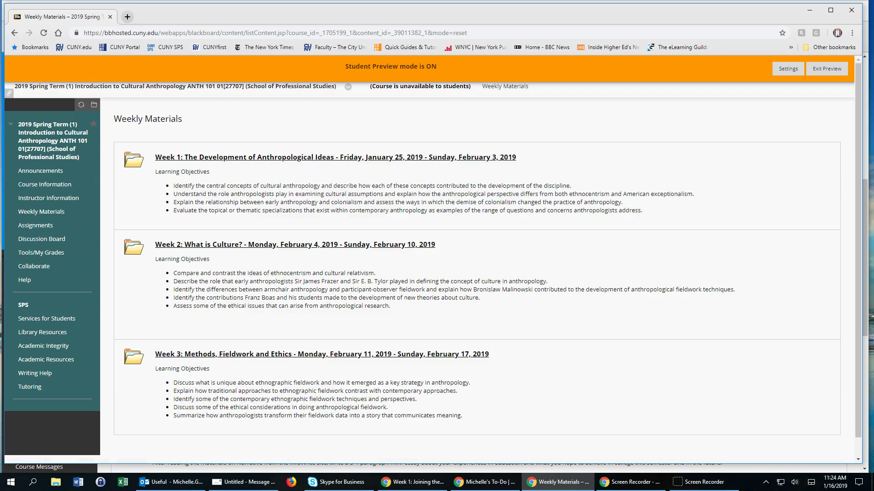
{"action": "left_click", "coordinate": [322, 355]}
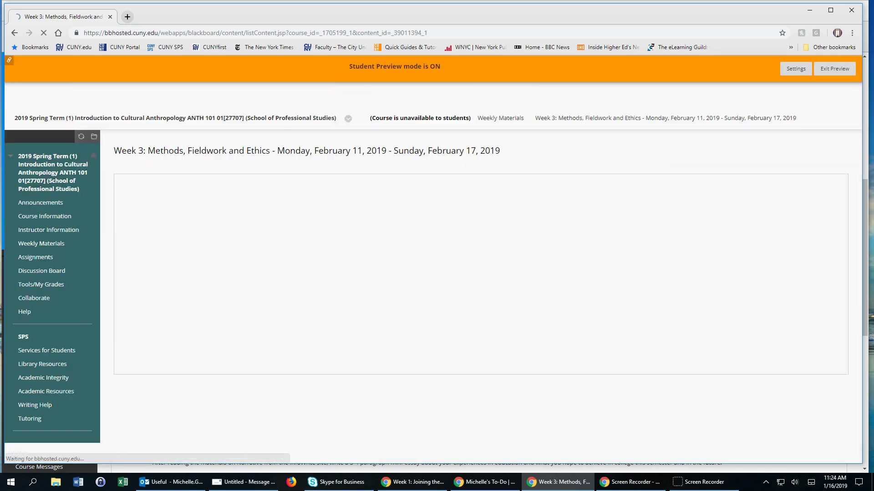
{"action": "scroll", "coordinate": [437, 274], "scroll_direction": "down", "scroll_amount": 3}
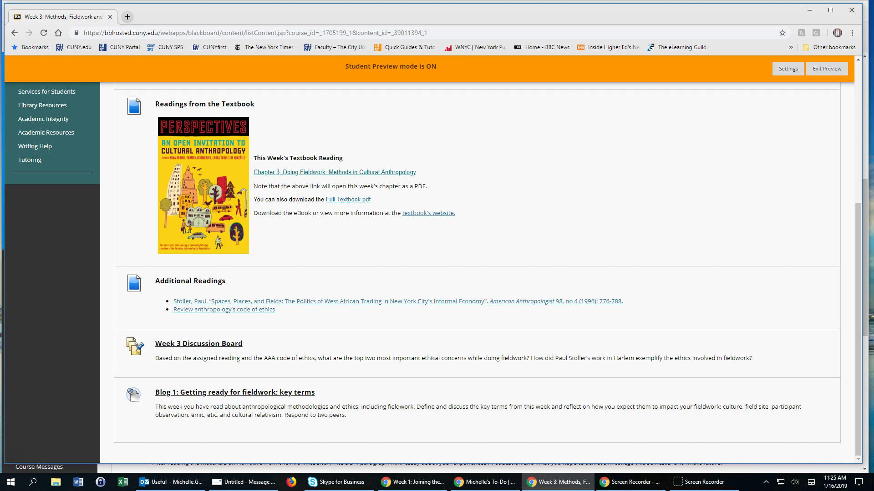
{"action": "scroll", "coordinate": [477, 273], "scroll_direction": "up", "scroll_amount": 5}
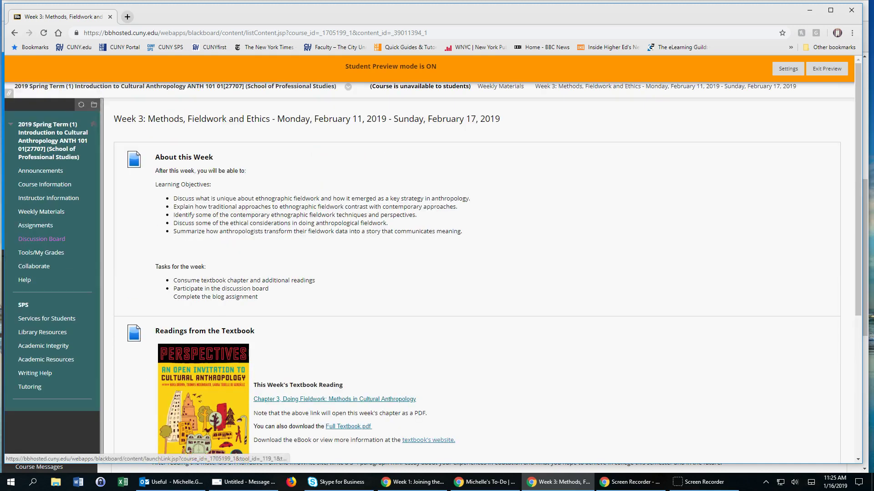
{"action": "left_click", "coordinate": [36, 226]}
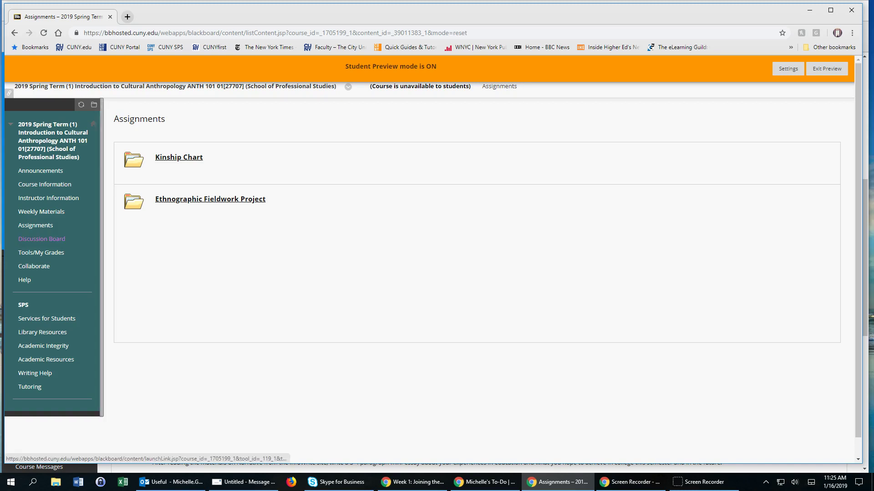
Show the Discussion Board with Q&A Forum, Class Cafe and Week 1–3 forums
{"action": "left_click", "coordinate": [42, 240]}
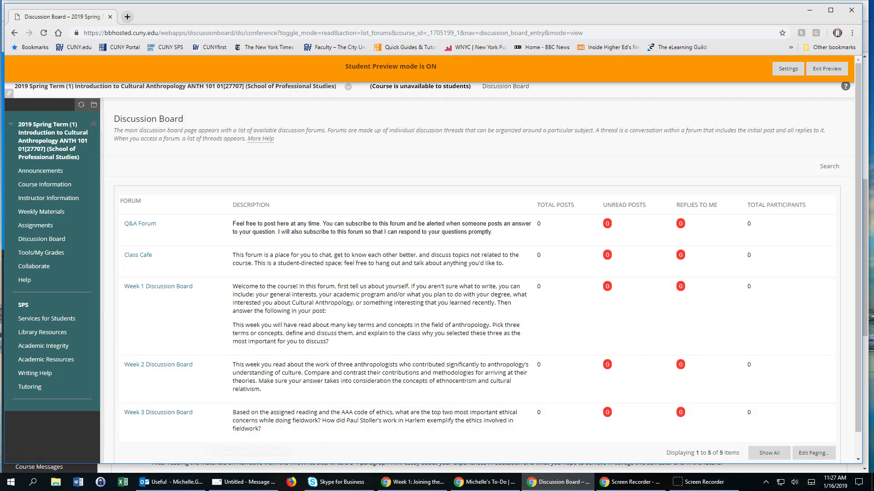
Show My Grades, listing 10-point discussion boards and the 150-point Midterm Exam
{"action": "left_click", "coordinate": [41, 253]}
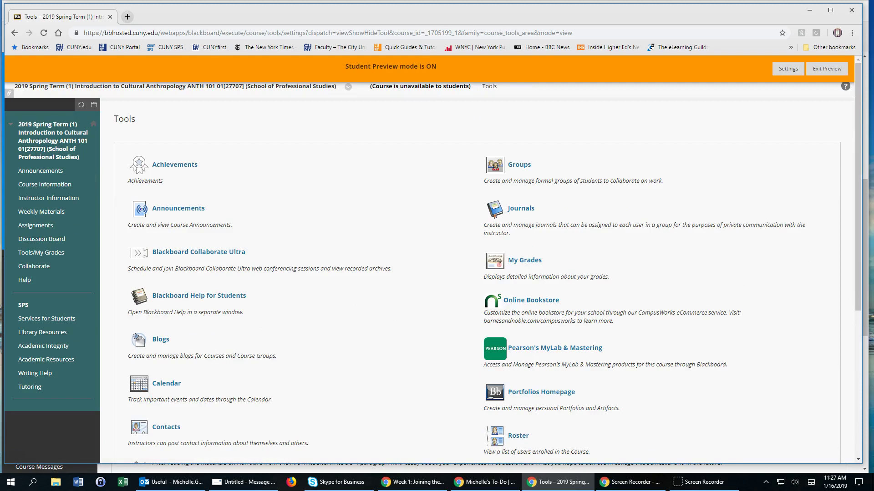
{"action": "left_click", "coordinate": [524, 262]}
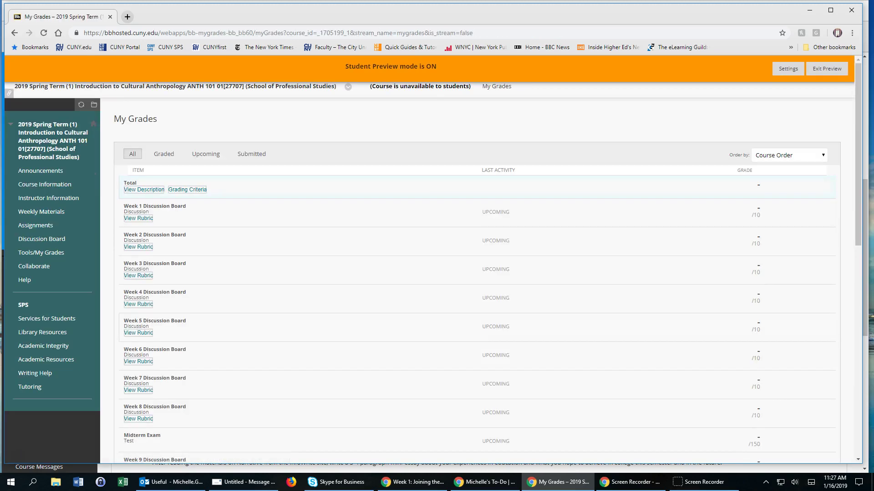